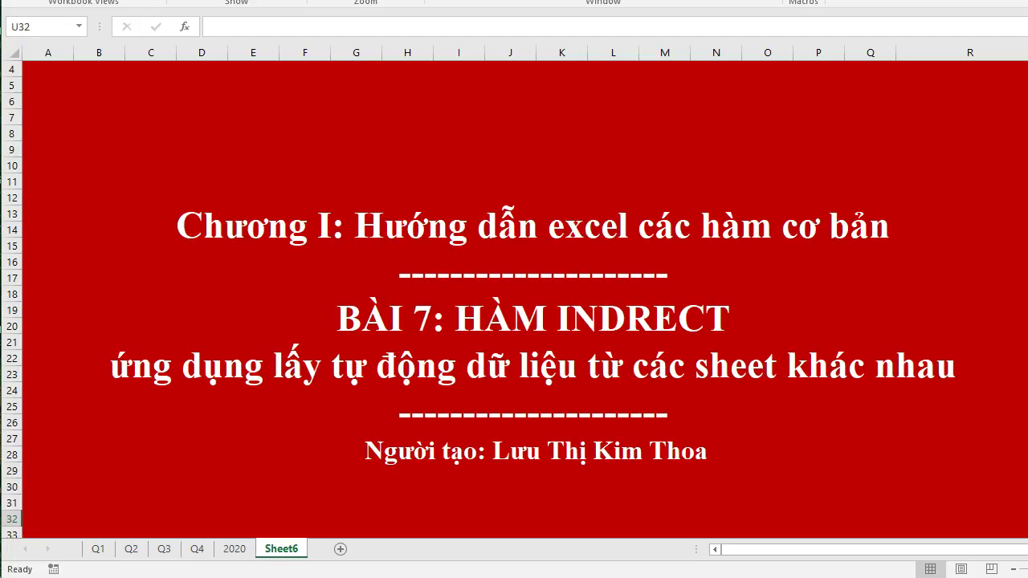
Switch to the 2020 business results sheet and look at its Q1 column header.
{"action": "left_click", "coordinate": [233, 551]}
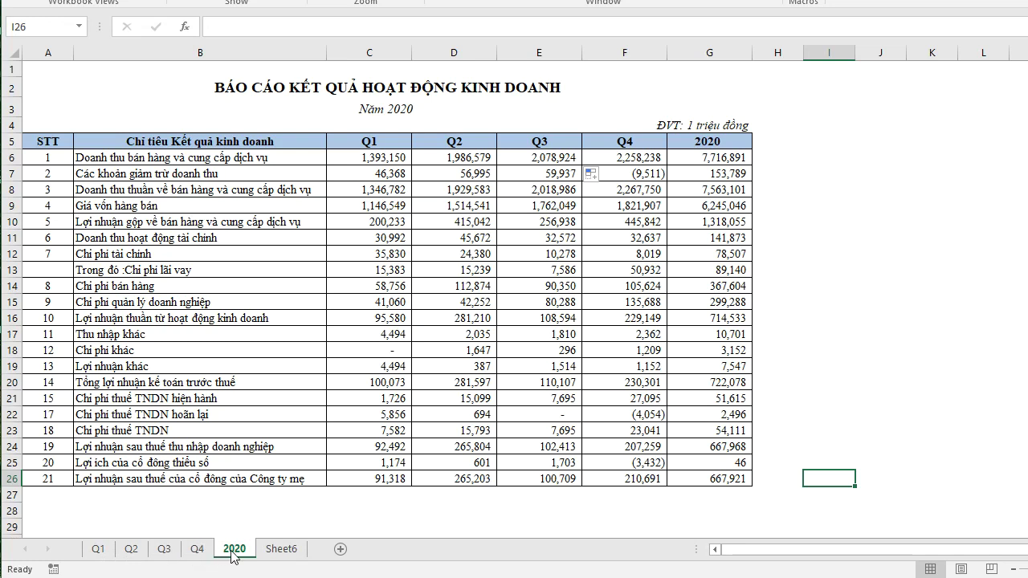
{"action": "left_click", "coordinate": [382, 143]}
Review the Q2, Q3, Q4 and 2020 column headers of the summary table.
{"action": "left_click", "coordinate": [468, 143]}
{"action": "left_click", "coordinate": [539, 143]}
{"action": "left_click", "coordinate": [640, 144]}
{"action": "left_click", "coordinate": [708, 145]}
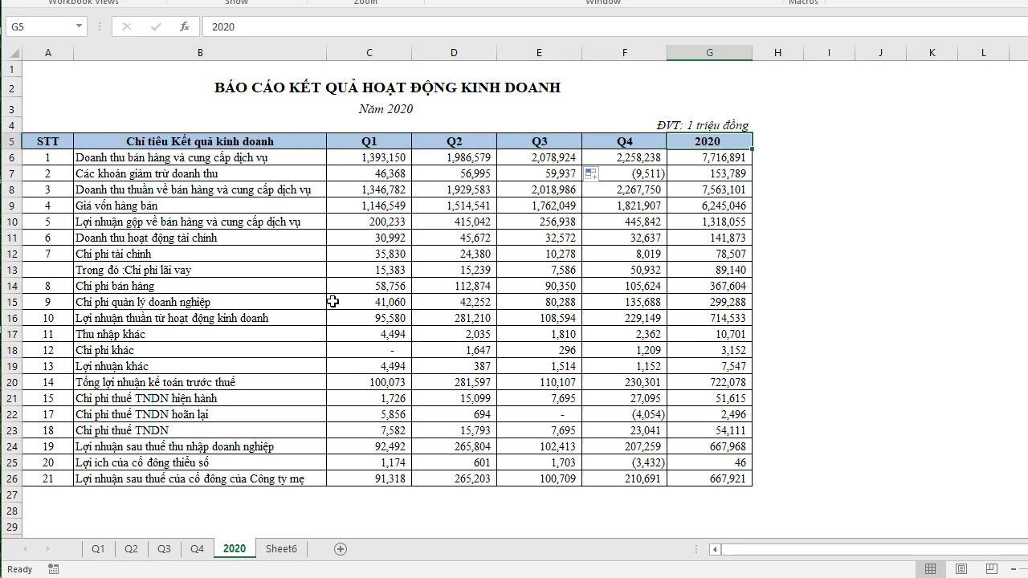
Write a VLOOKUP in C6 on $B6 against the Q1 sheet's $A:$C, column 2, exact match.
{"action": "left_click", "coordinate": [361, 155]}
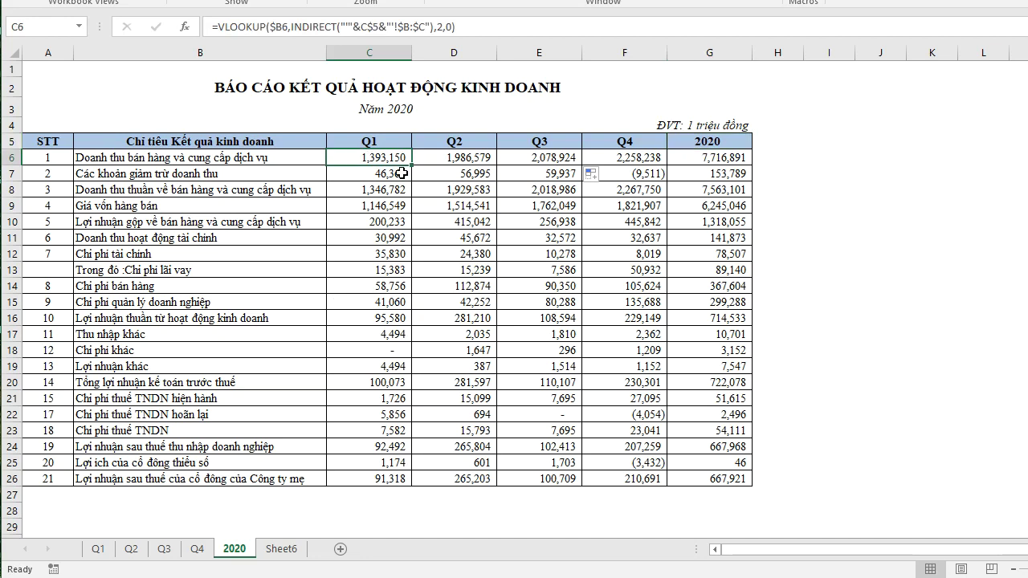
{"action": "type", "text": "=vlookup"}
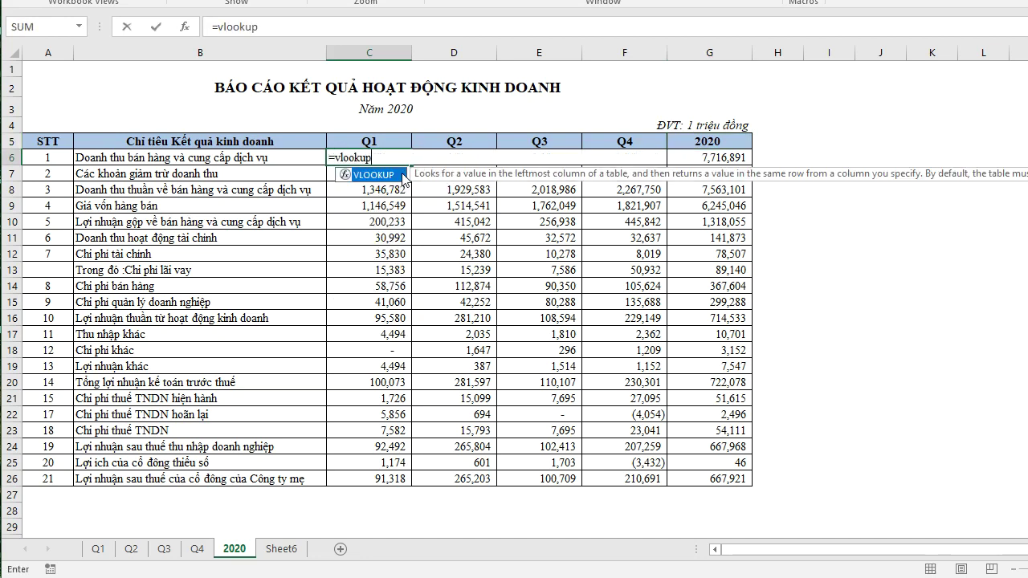
{"action": "type", "text": "("}
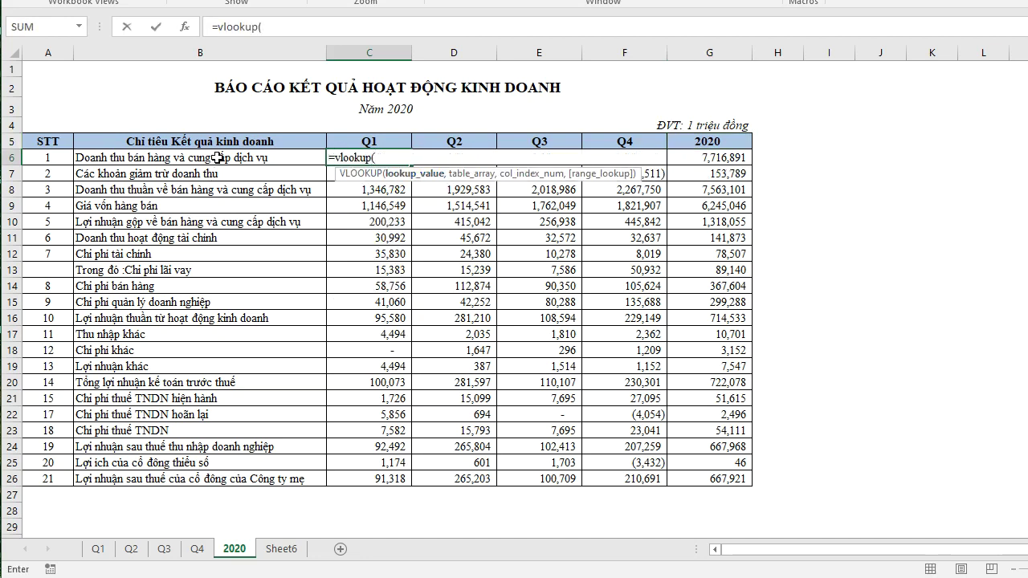
{"action": "left_click", "coordinate": [218, 157]}
{"action": "key", "text": "F4"}
{"action": "key", "text": "F4"}
{"action": "key", "text": "F4"}
{"action": "type", "text": ","}
{"action": "left_click", "coordinate": [98, 550]}
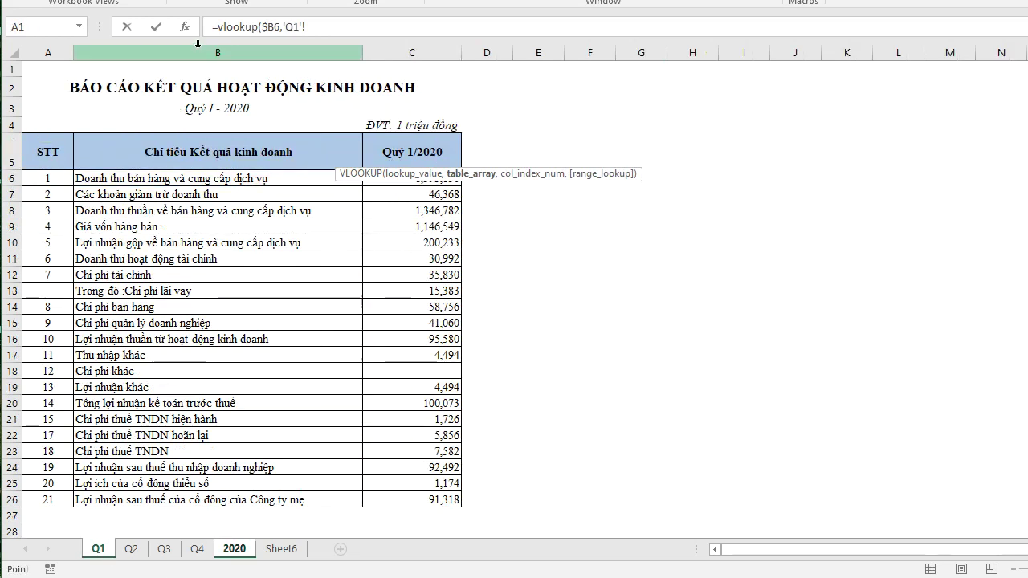
{"action": "type", "text": "A:C"}
{"action": "key", "text": "F4"}
{"action": "type", "text": ",2,0)"}
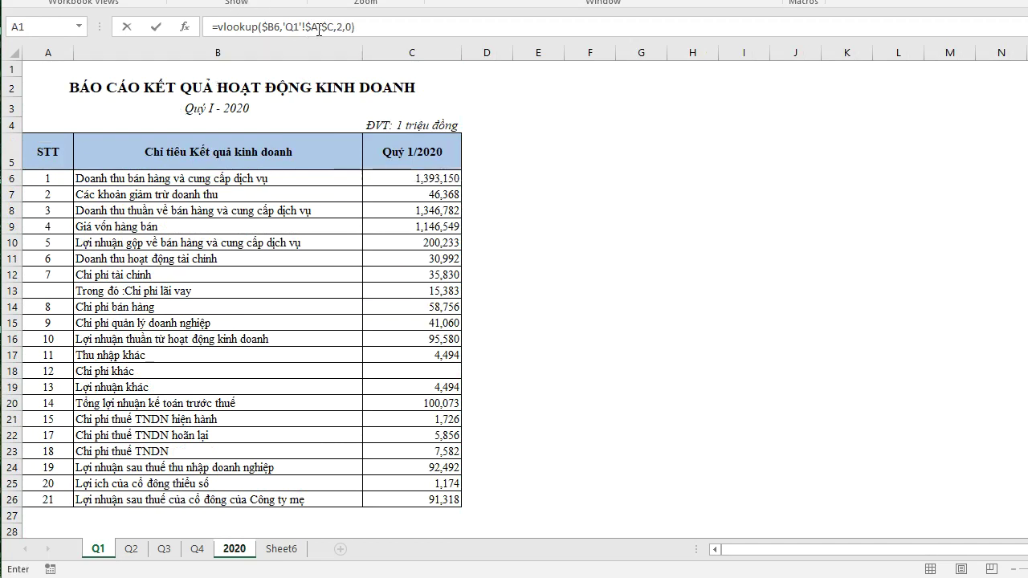
Narrow the lookup range to 'Q1'!$B:$C so C6 returns 1,393,150.
{"action": "left_click", "coordinate": [319, 29]}
{"action": "key", "text": "BackSpace"}
{"action": "type", "text": "B"}
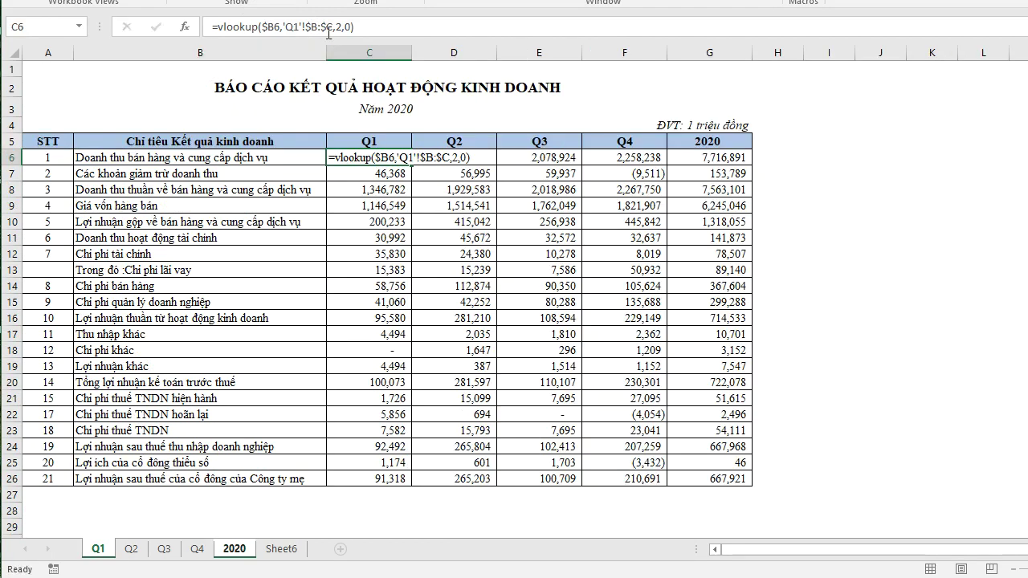
{"action": "left_click", "coordinate": [388, 160]}
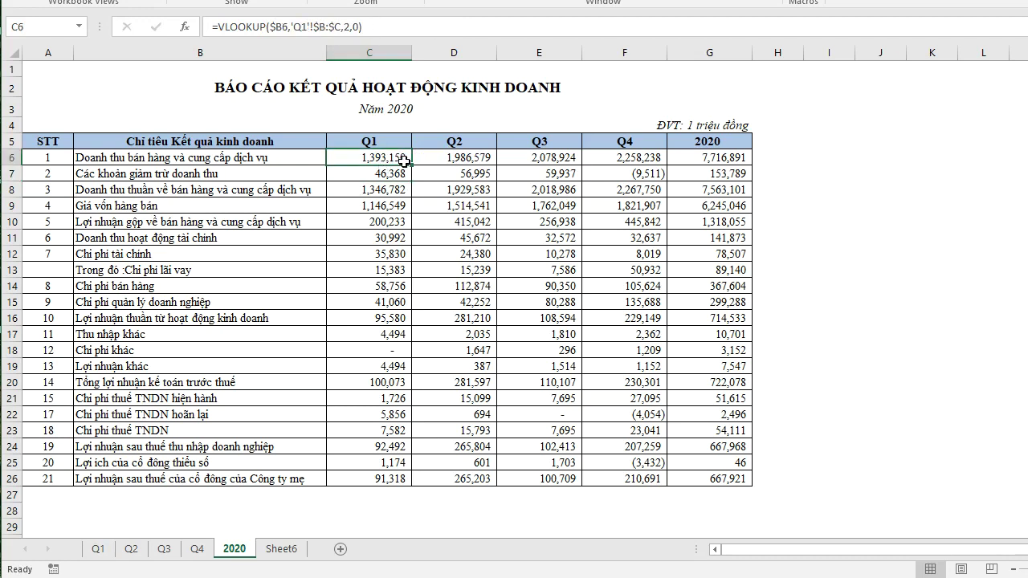
Copy C6's lookup into D6 and compare its still-Q1 sheet reference against C6's formula.
{"action": "left_click_drag", "start_coordinate": [412, 166], "coordinate": [473, 163]}
{"action": "left_click", "coordinate": [473, 160]}
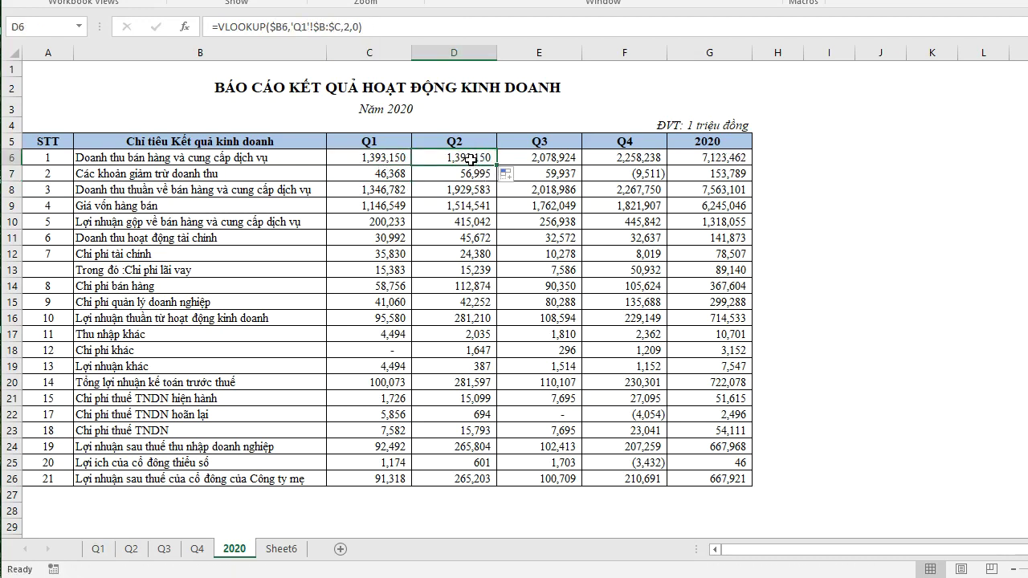
{"action": "left_click", "coordinate": [319, 30]}
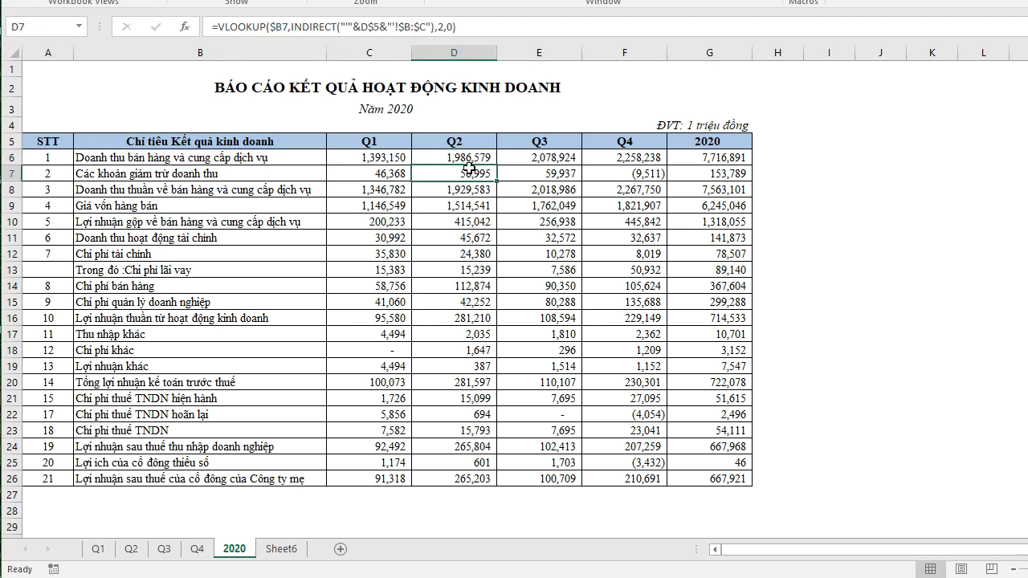
{"action": "left_click", "coordinate": [472, 161]}
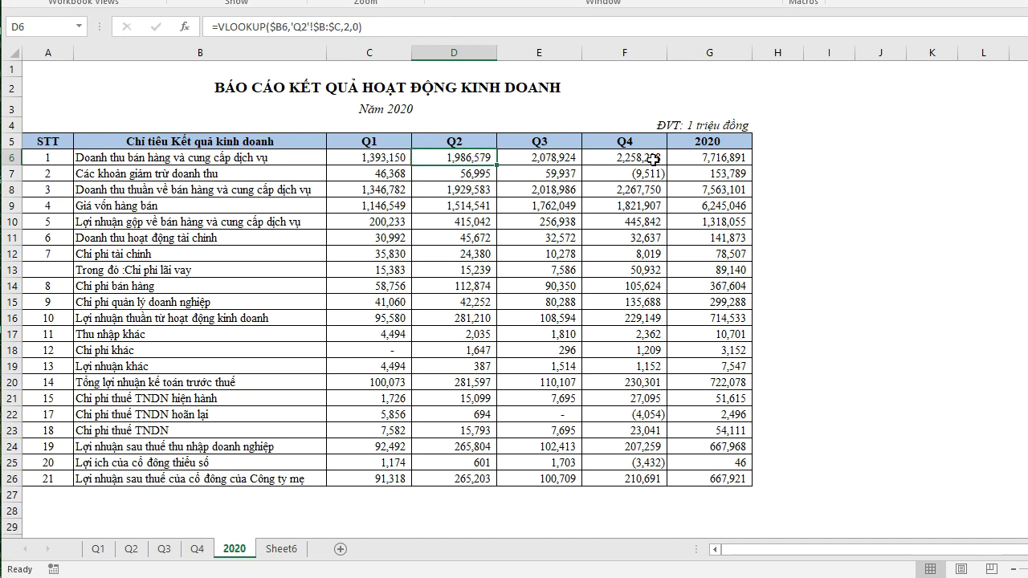
{"action": "left_click", "coordinate": [378, 157]}
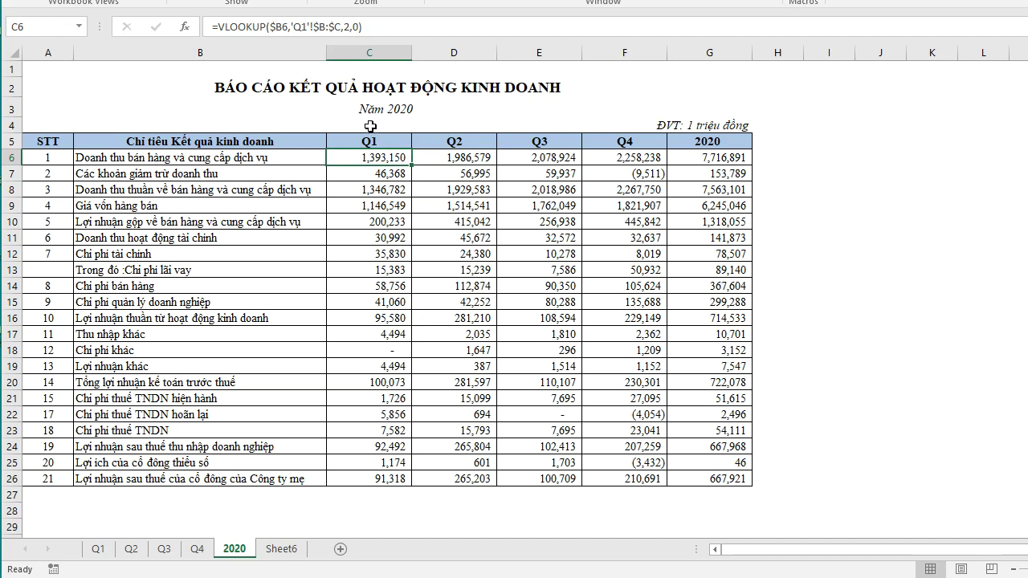
{"action": "left_click", "coordinate": [293, 28]}
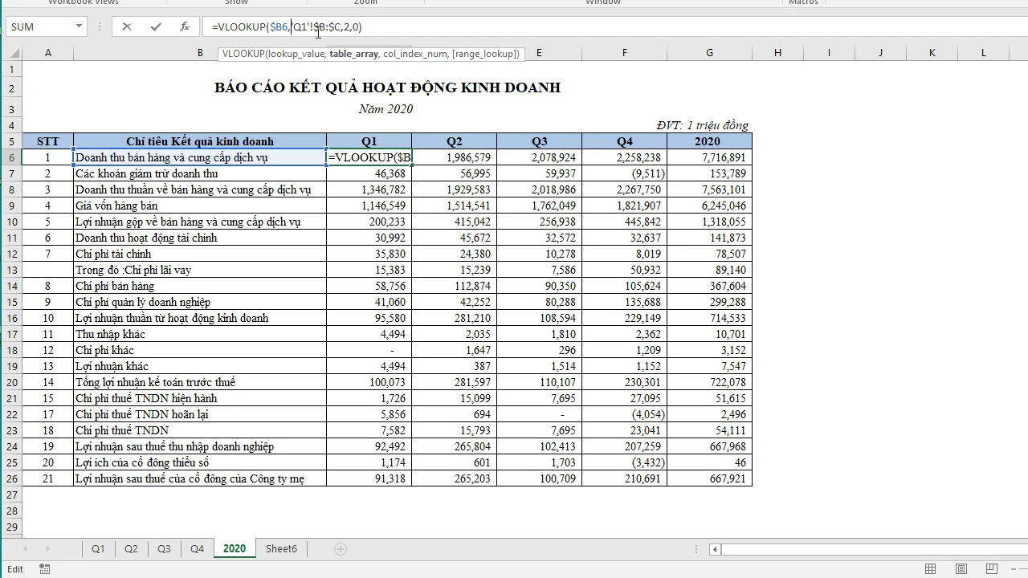
Insert INDIRECT("'"& ahead of the Q1 range in C6's VLOOKUP formula.
{"action": "type", "text": "Id"}
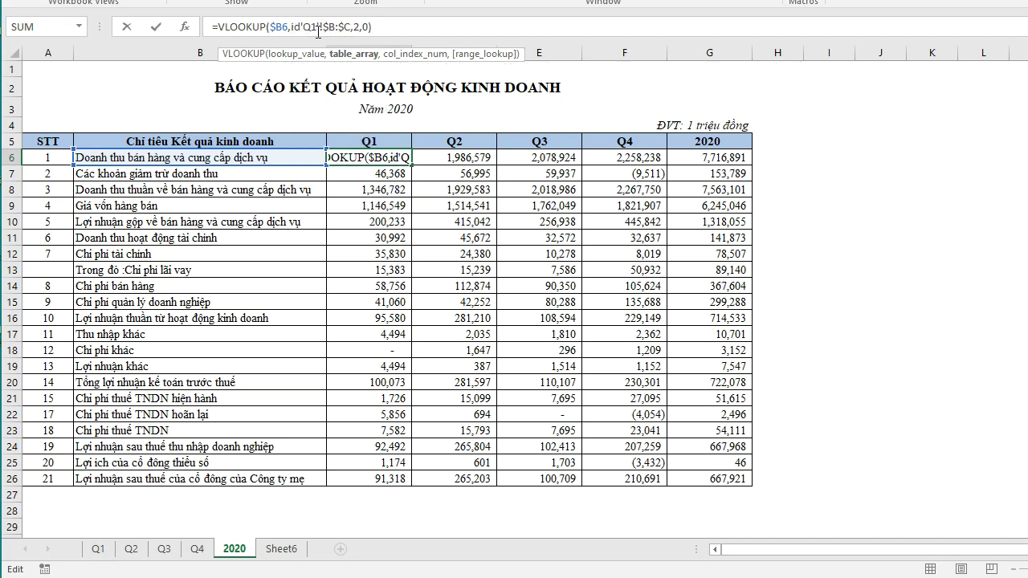
{"action": "key", "text": "BackSpace"}
{"action": "type", "text": "nd"}
{"action": "key", "text": "Down"}
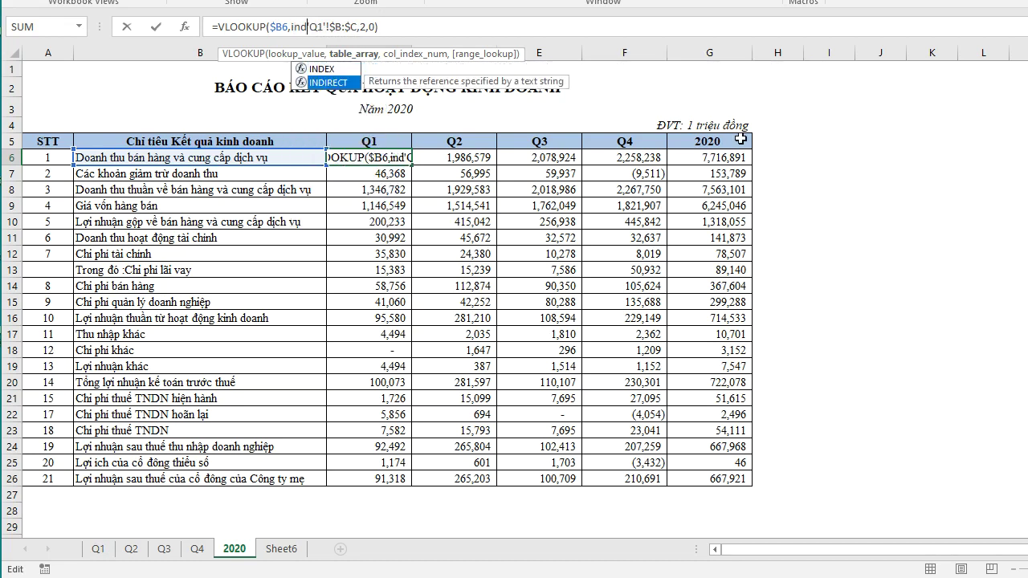
{"action": "key", "text": "Tab"}
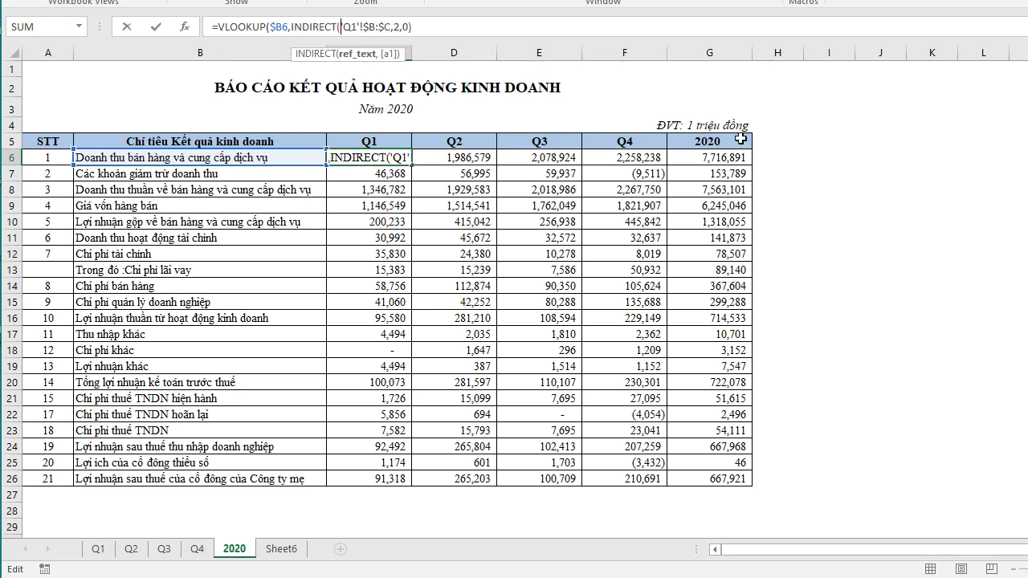
{"action": "type", "text": "\"'"}
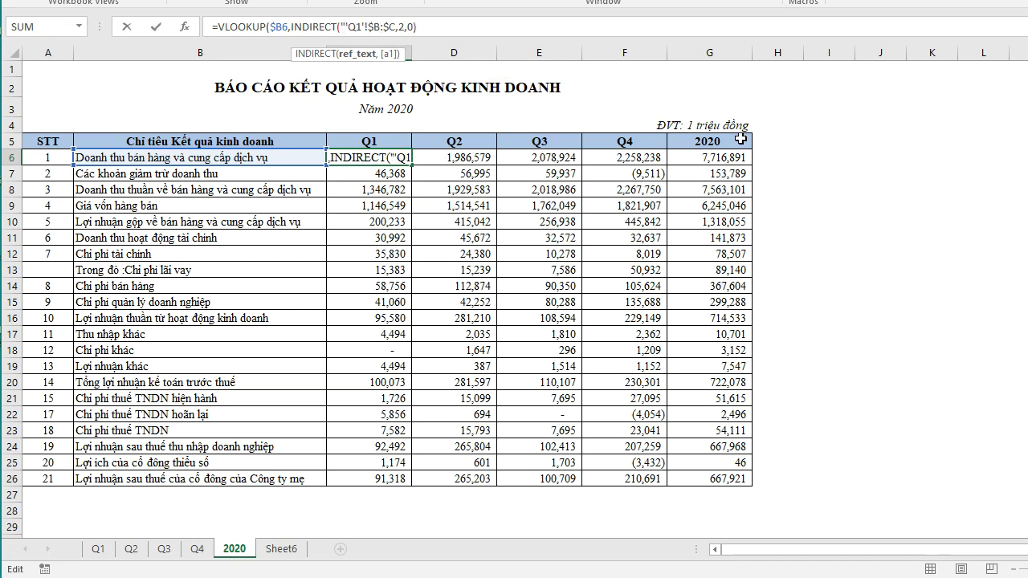
{"action": "type", "text": "\""}
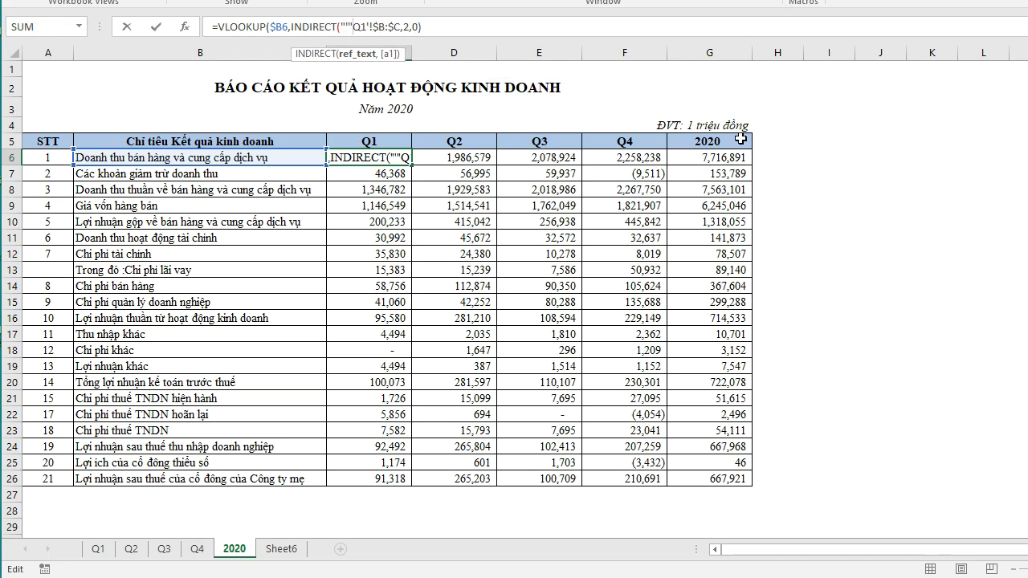
{"action": "type", "text": "&"}
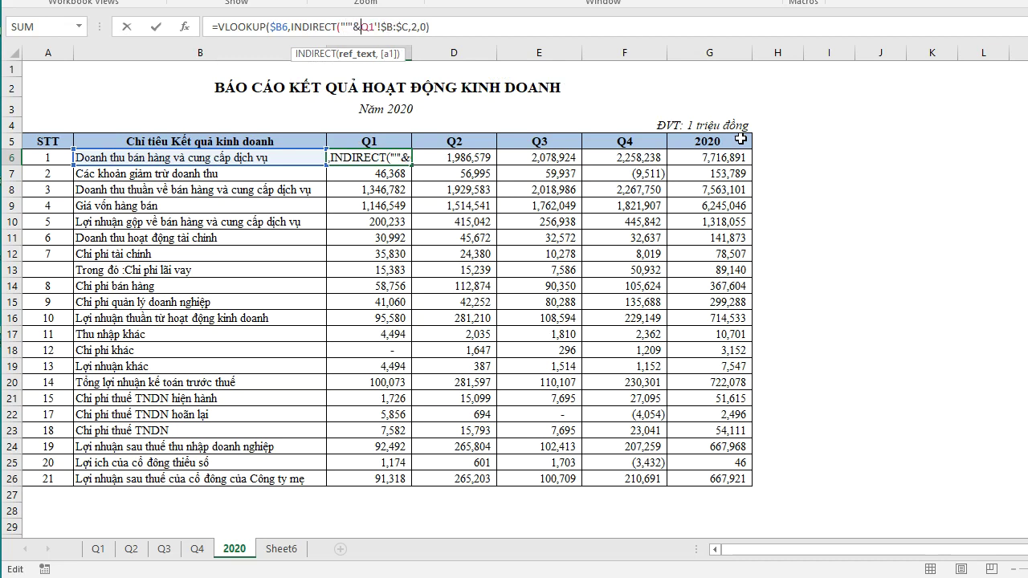
Replace the hard-coded Q1 with the header cell, giving INDIRECT("'"&C5&"'!$B:$C") in C6.
{"action": "double_click", "coordinate": [370, 27]}
{"action": "key", "text": "Delete"}
{"action": "left_click", "coordinate": [382, 140]}
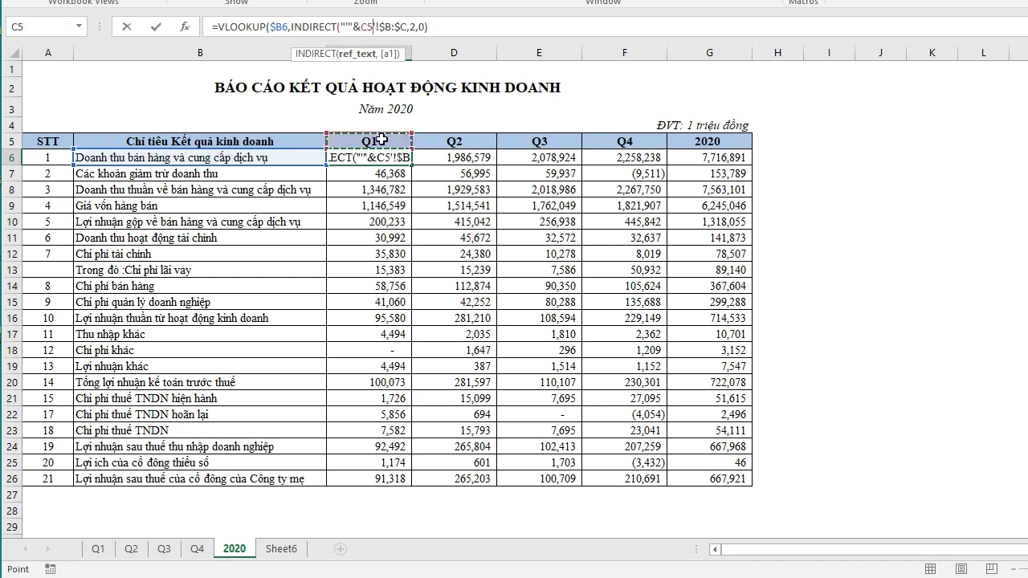
{"action": "type", "text": "&"}
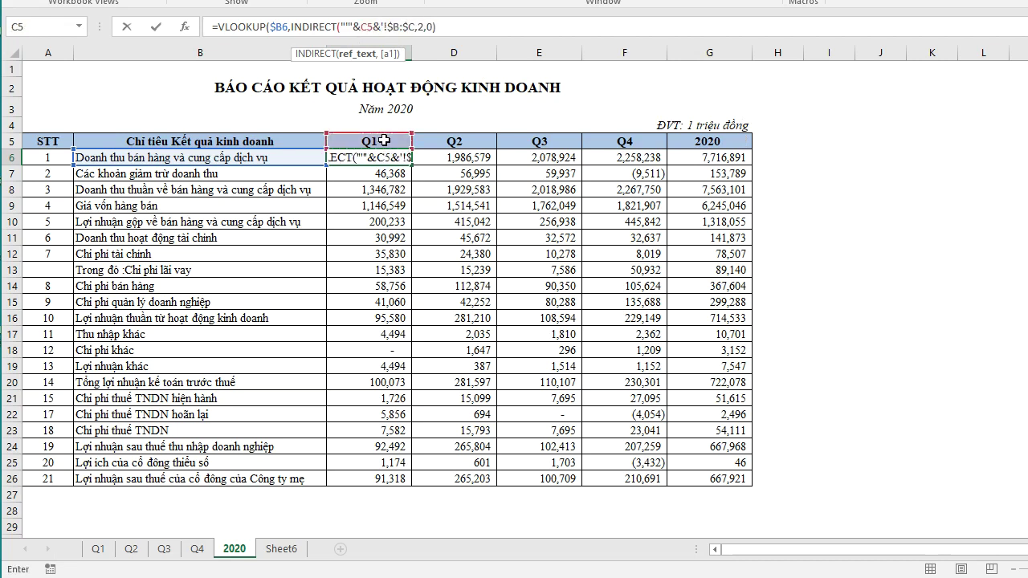
{"action": "type", "text": "\""}
{"action": "left_click", "coordinate": [418, 28]}
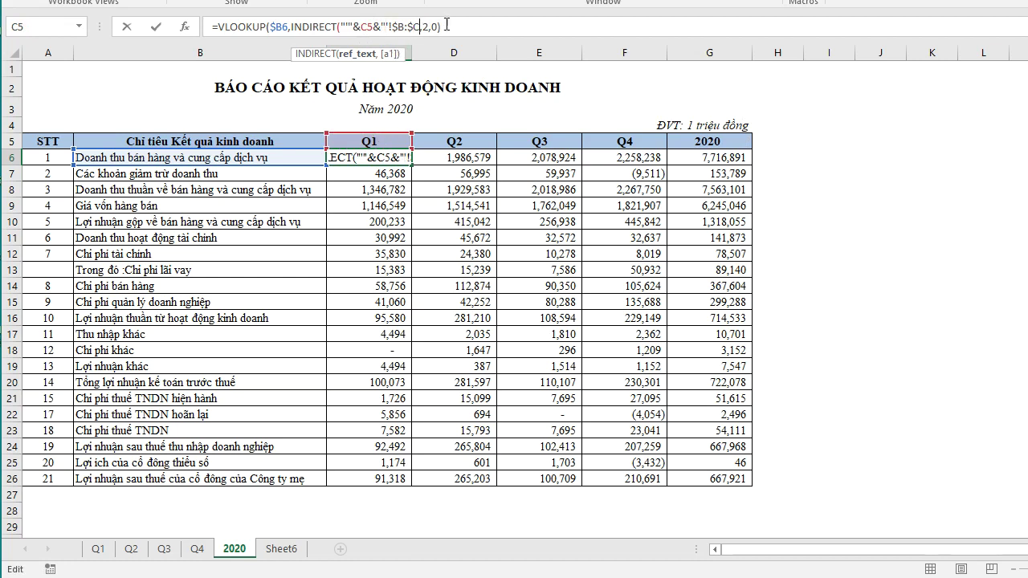
{"action": "type", "text": "\""}
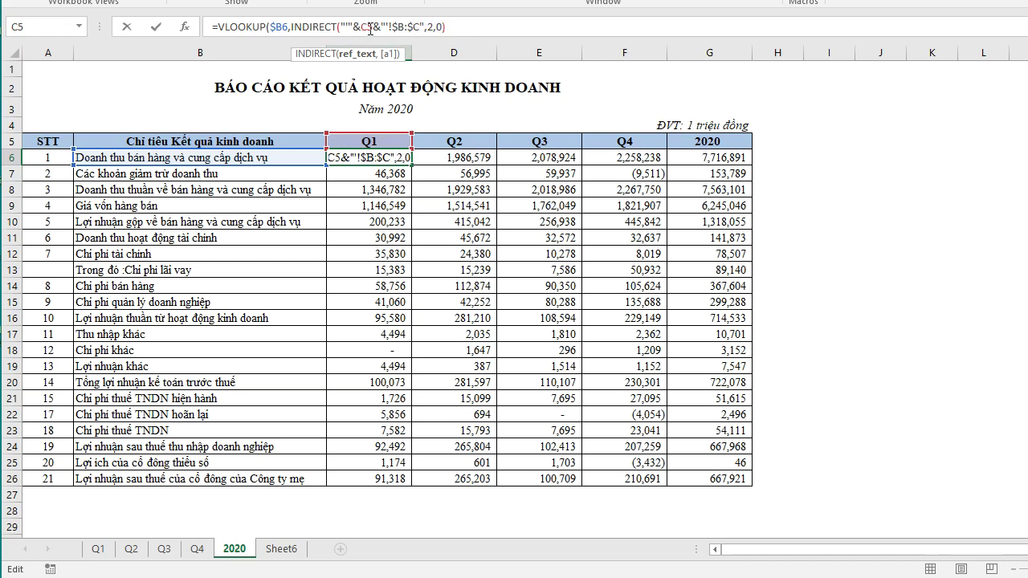
{"action": "left_click", "coordinate": [350, 28]}
{"action": "type", "text": "'"}
{"action": "type", "text": ")"}
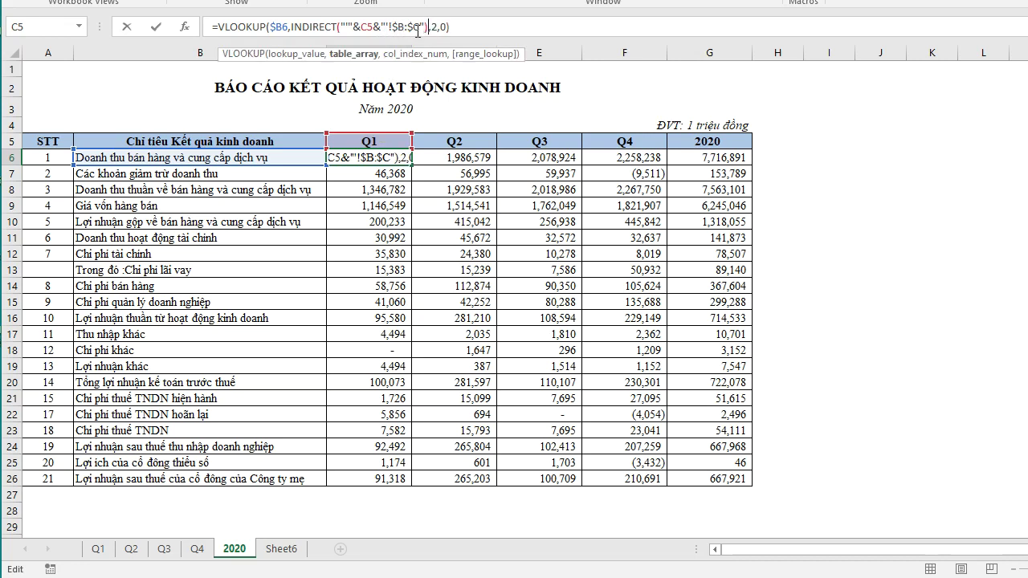
{"action": "key", "text": "Return"}
Correct C6's header reference so the sheet name comes from C5.
{"action": "left_click", "coordinate": [372, 158]}
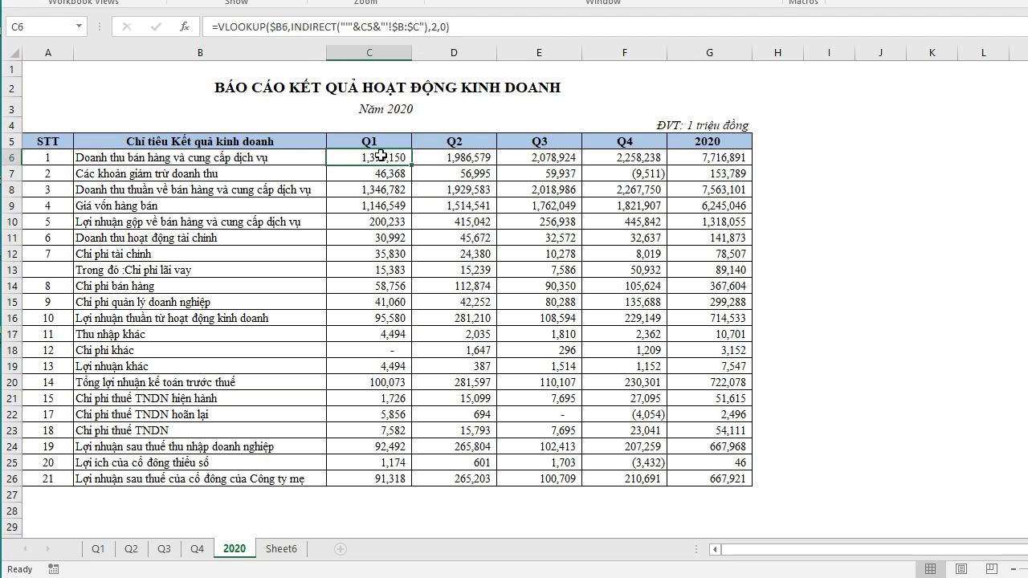
{"action": "left_click", "coordinate": [371, 28]}
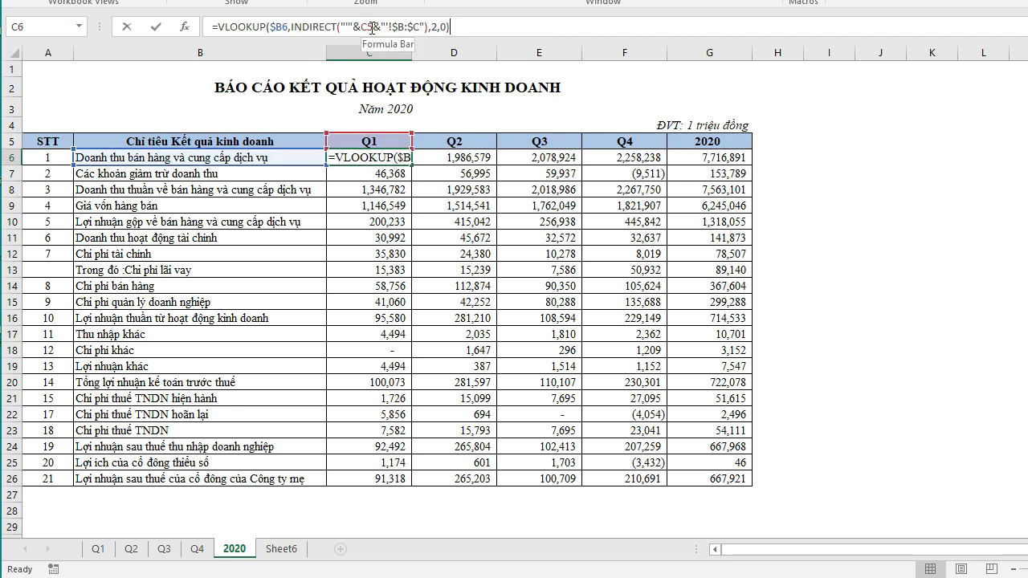
{"action": "key", "text": "Delete"}
{"action": "type", "text": "5"}
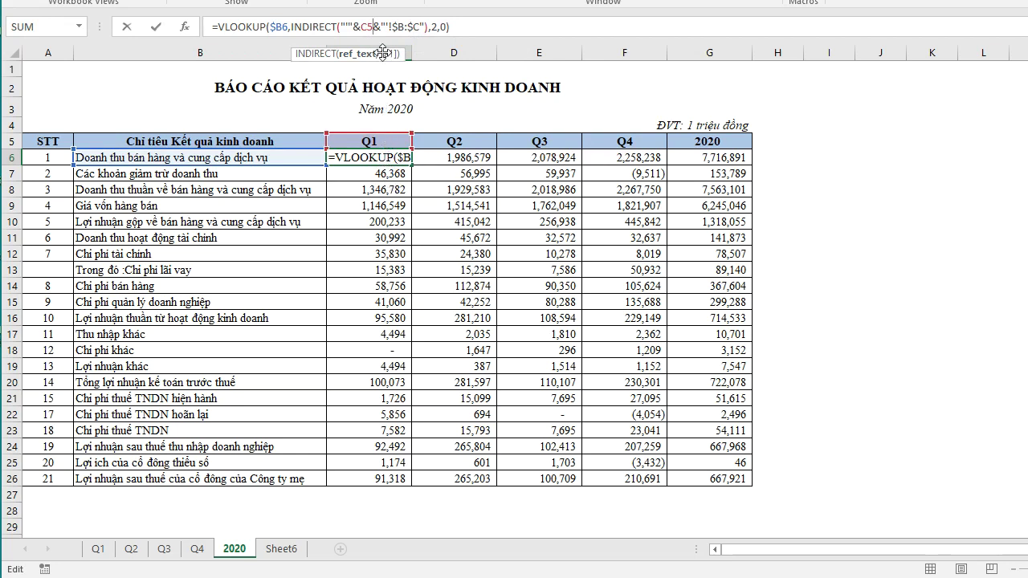
Lock the header reference as C$5 and compare C6's result with the Q1 sheet.
{"action": "key", "text": "F4"}
{"action": "key", "text": "F4"}
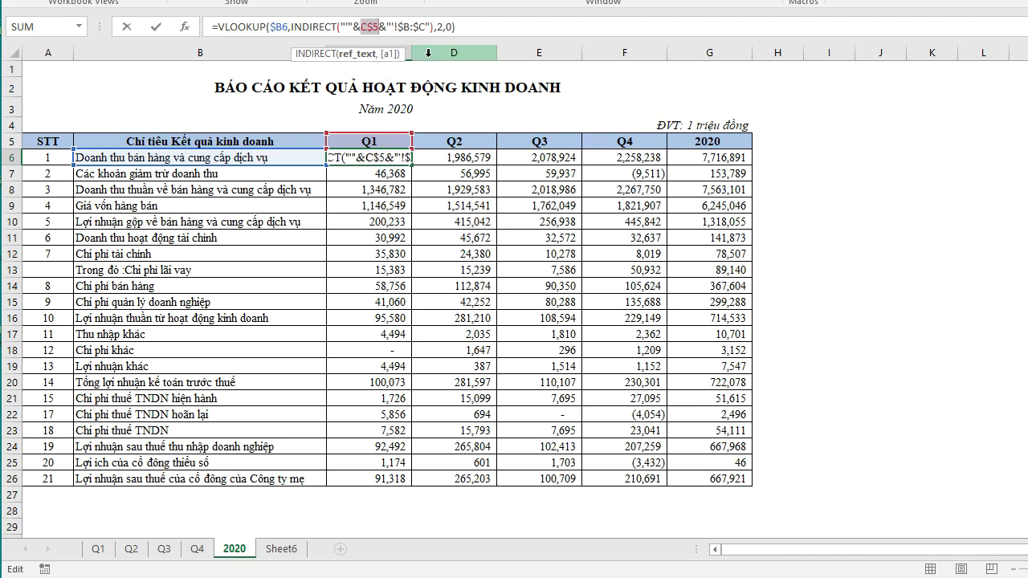
{"action": "key", "text": "Return"}
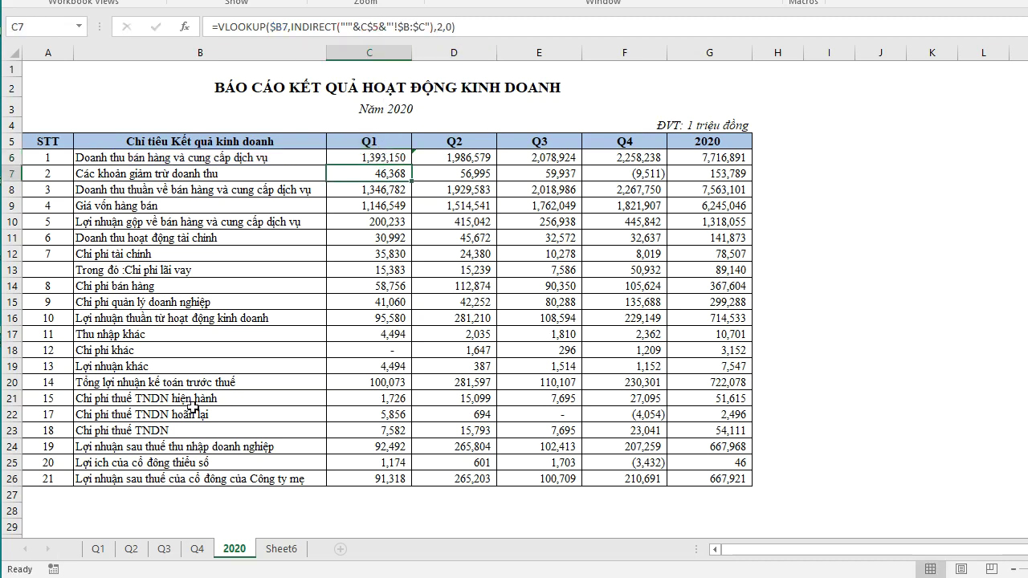
{"action": "left_click", "coordinate": [347, 142]}
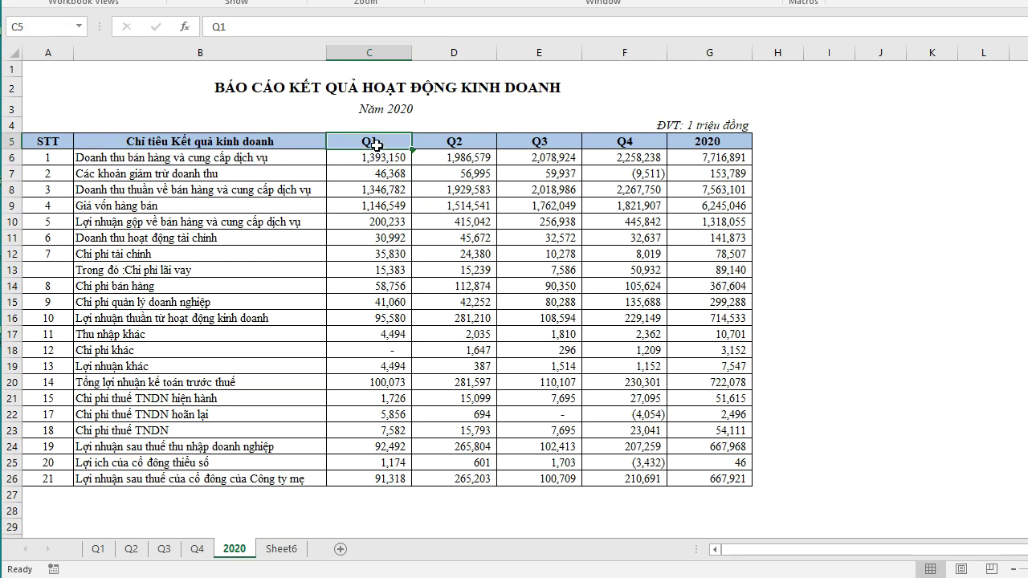
{"action": "left_click", "coordinate": [98, 550]}
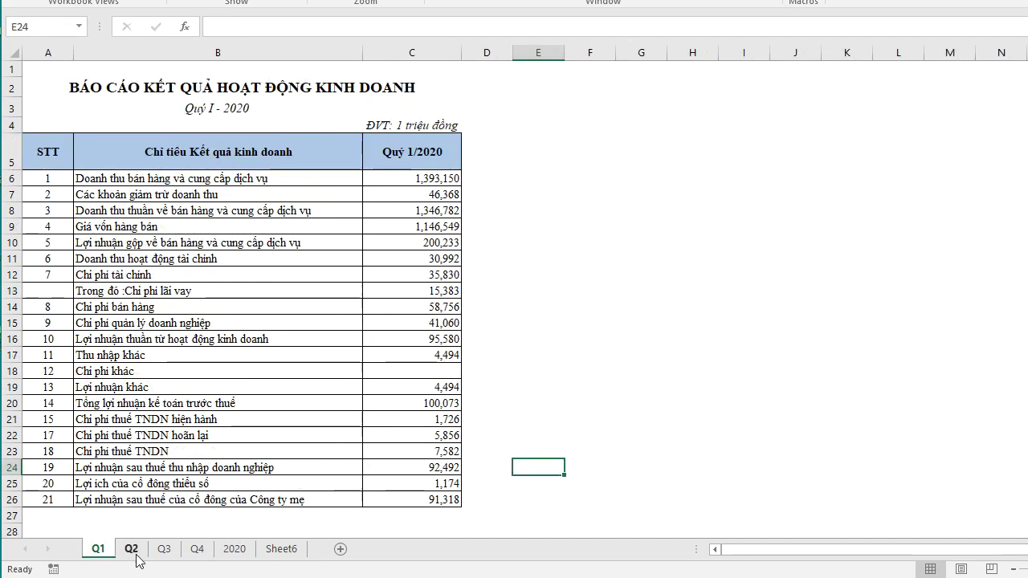
{"action": "left_click", "coordinate": [235, 550]}
{"action": "left_click", "coordinate": [388, 157]}
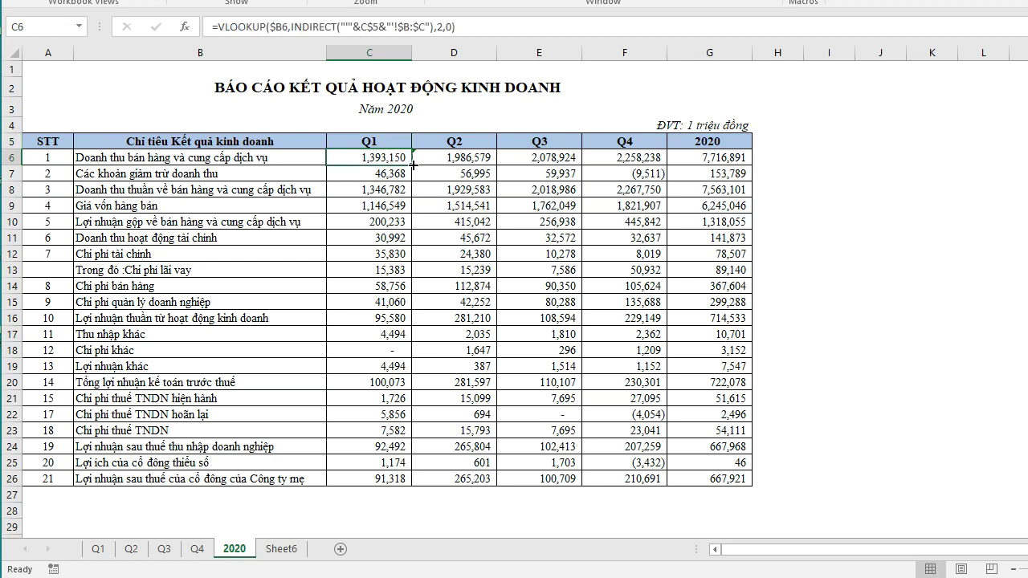
Fill the INDIRECT lookup formula across C6:F26.
{"action": "mouse_move", "coordinate": [412, 166]}
{"action": "left_mouse_down"}
{"action": "mouse_move", "coordinate": [669, 164]}
{"action": "mouse_move", "coordinate": [657, 487]}
{"action": "left_mouse_up"}
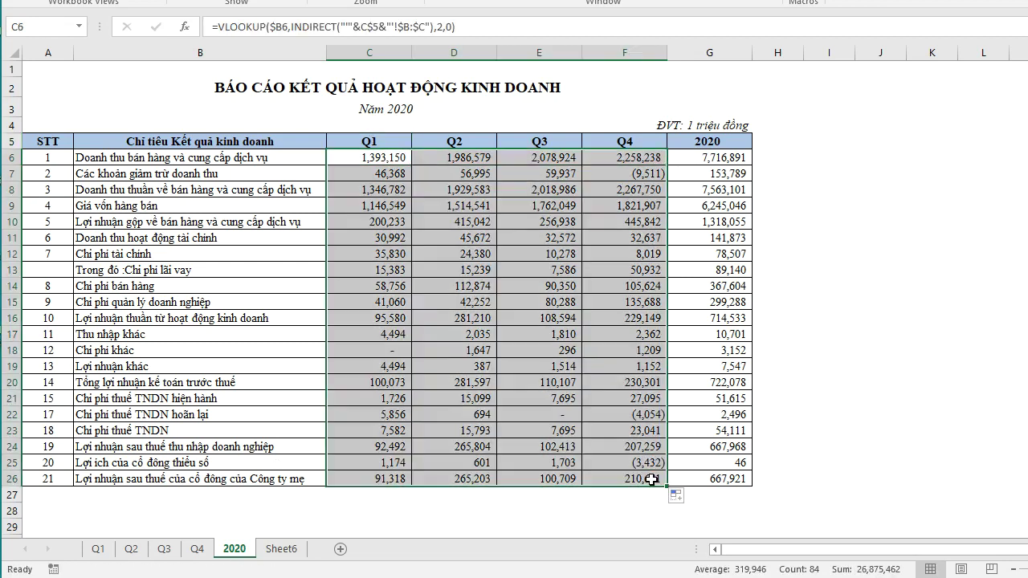
{"action": "scroll", "coordinate": [563, 494], "scroll_direction": "down", "scroll_amount": 1}
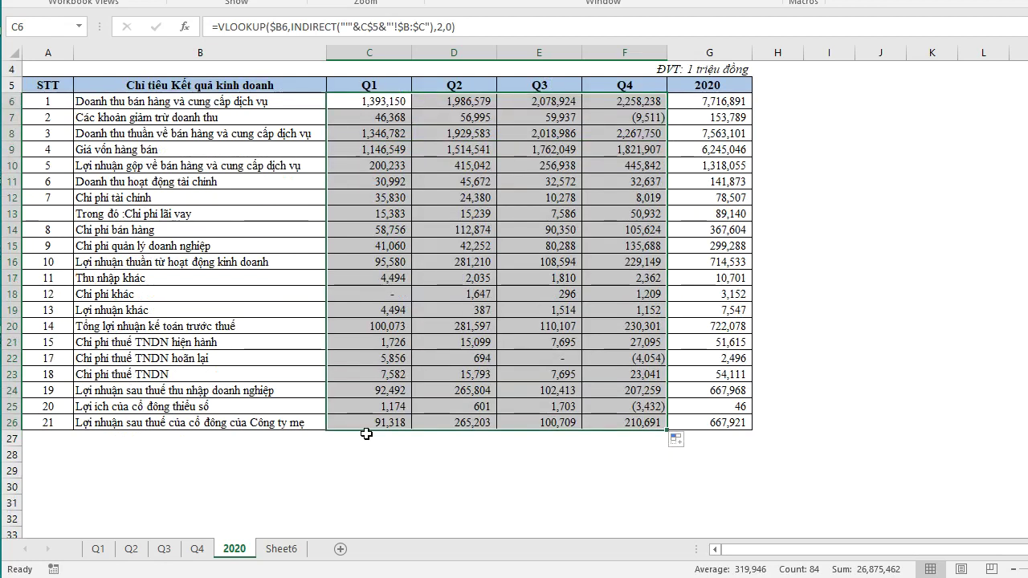
{"action": "left_click", "coordinate": [368, 435]}
Enter the Q1 check =C26-'Q1'!C26 in C27.
{"action": "type", "text": "="}
{"action": "left_click", "coordinate": [380, 420]}
{"action": "type", "text": "-"}
{"action": "left_click", "coordinate": [98, 549]}
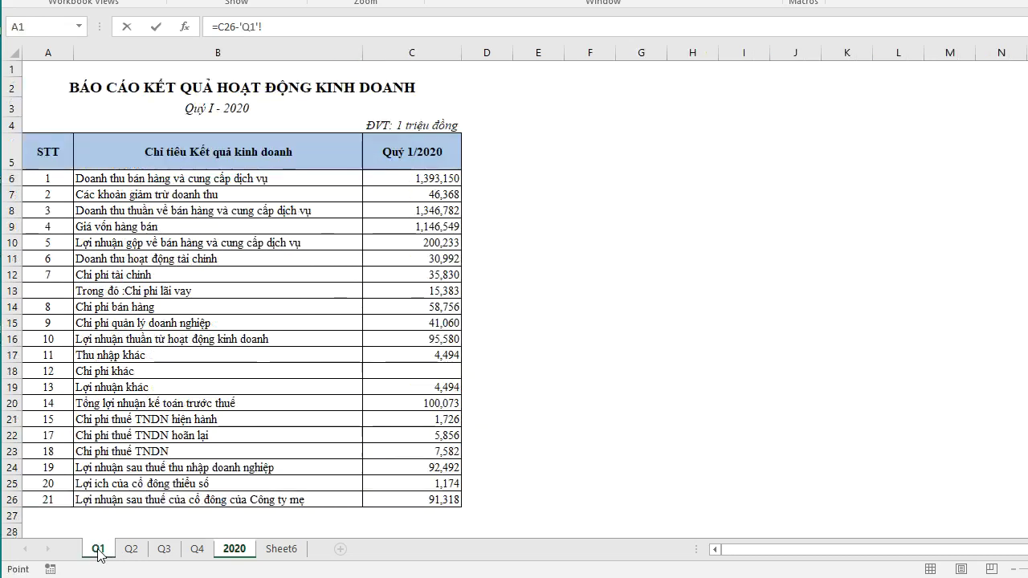
{"action": "left_click", "coordinate": [410, 491]}
{"action": "key", "text": "Return"}
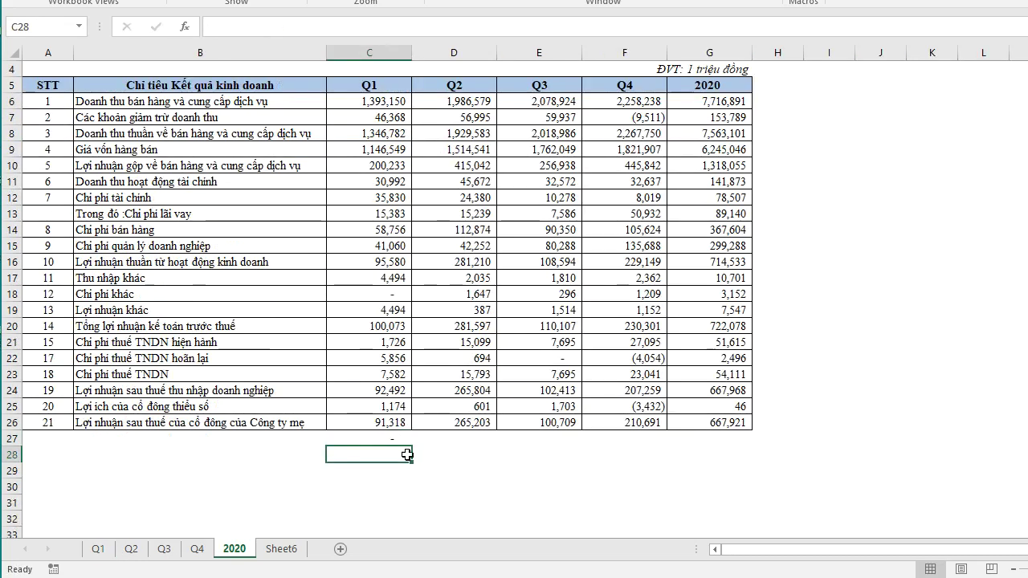
Enter the Q2 check in D27, subtracting 'Q2'!C26 from D26.
{"action": "left_click", "coordinate": [451, 441]}
{"action": "type", "text": "="}
{"action": "left_click", "coordinate": [472, 423]}
{"action": "type", "text": "-"}
{"action": "left_click", "coordinate": [131, 549]}
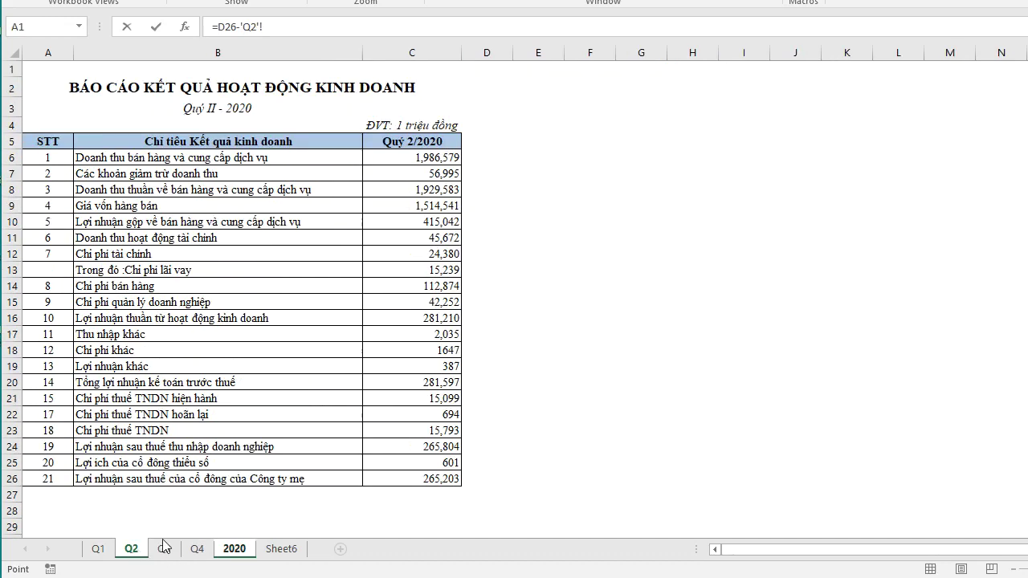
{"action": "left_click", "coordinate": [410, 476]}
{"action": "key", "text": "Return"}
Copy the Q2 check to E27:F27 and change E27's sheet reference to Q3.
{"action": "left_click", "coordinate": [486, 438]}
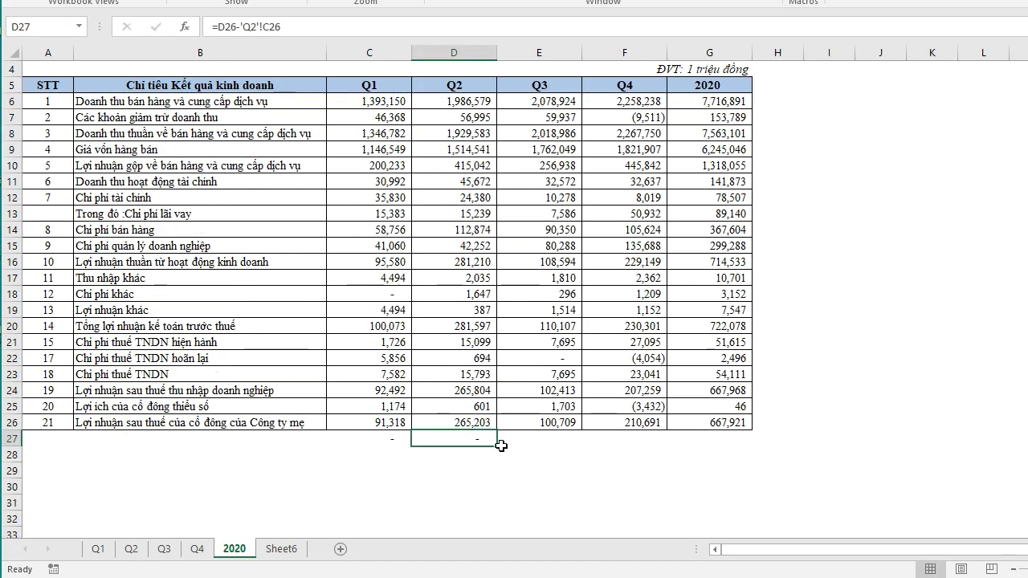
{"action": "left_click_drag", "start_coordinate": [496, 450], "coordinate": [623, 449]}
{"action": "left_click", "coordinate": [562, 441]}
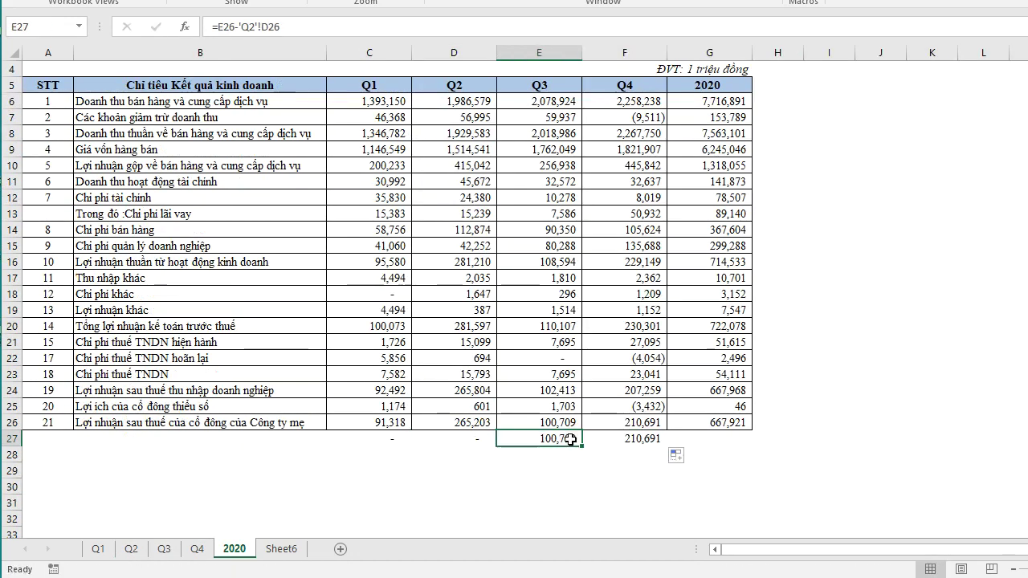
{"action": "double_click", "coordinate": [554, 442]}
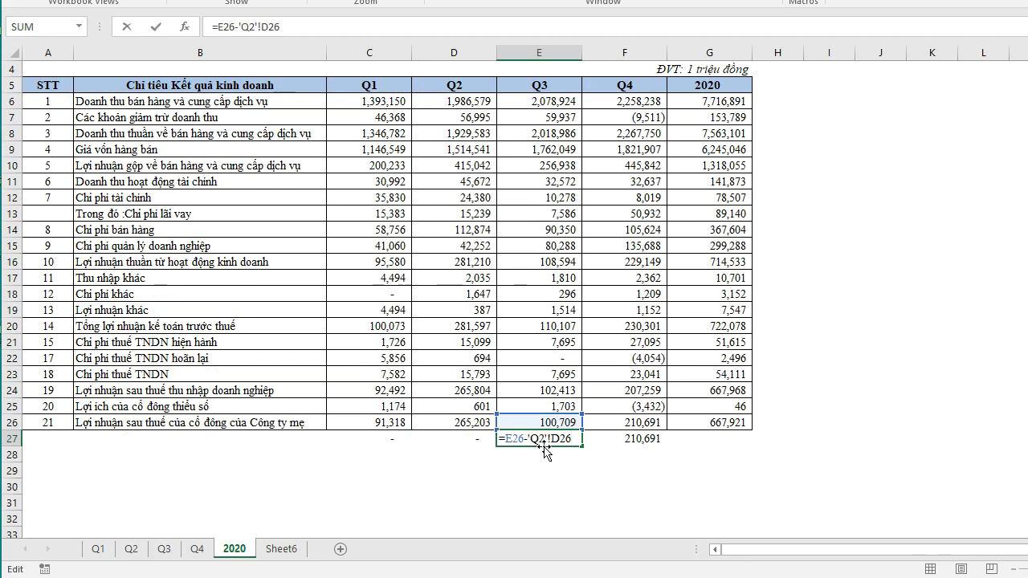
{"action": "left_click", "coordinate": [544, 438]}
{"action": "key", "text": "BackSpace"}
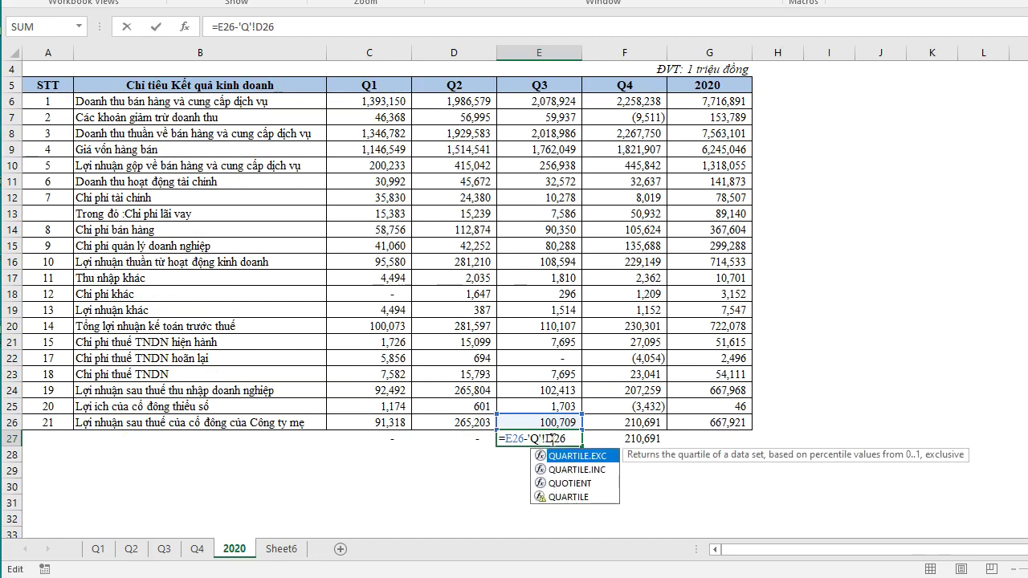
{"action": "type", "text": "3"}
{"action": "key", "text": "BackSpace"}
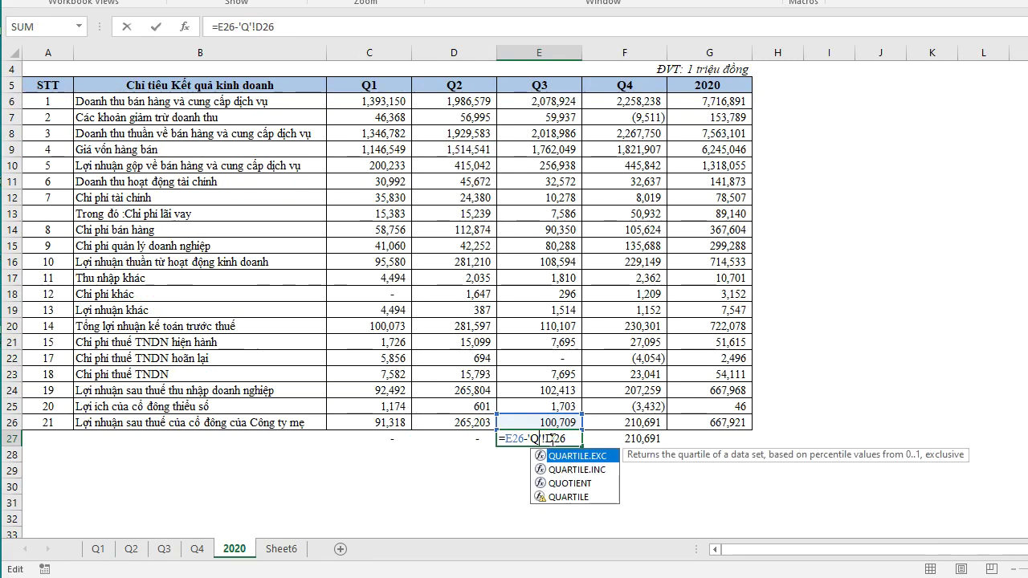
{"action": "type", "text": "3"}
{"action": "key", "text": "Return"}
{"action": "double_click", "coordinate": [567, 439]}
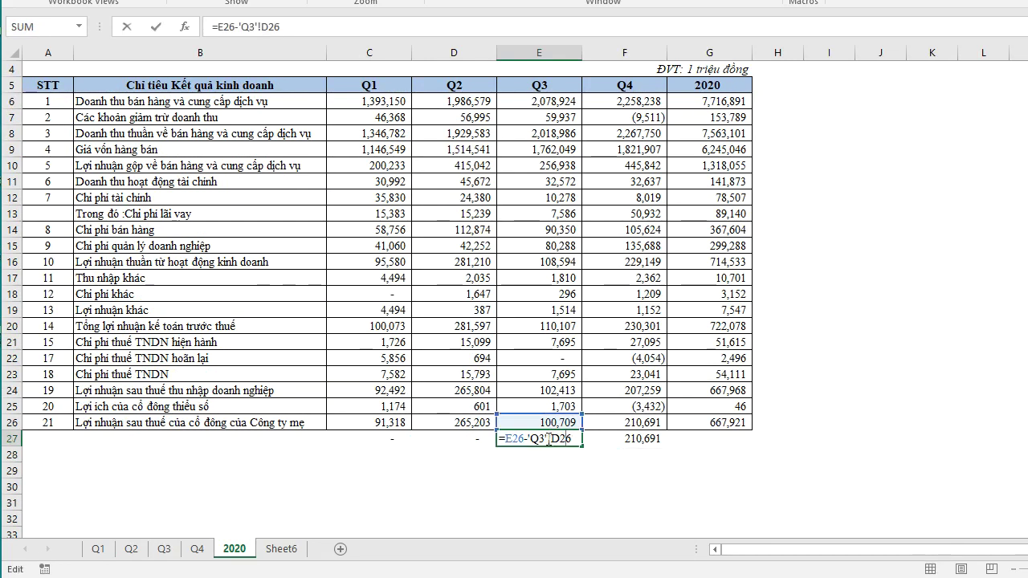
{"action": "key", "text": "Escape"}
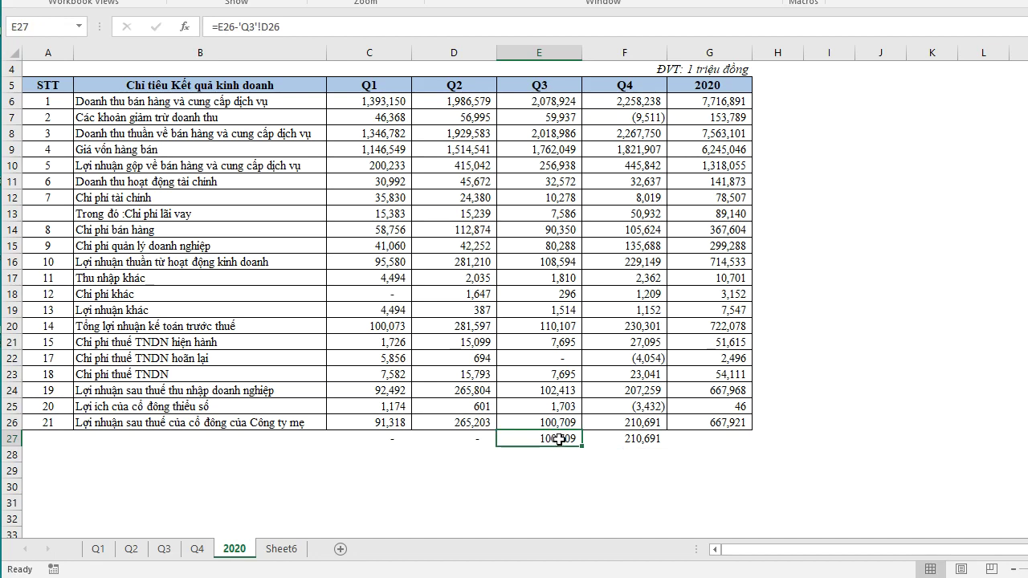
Rebuild E27 as =E26-'Q3'!C26.
{"action": "type", "text": "="}
{"action": "left_click", "coordinate": [558, 422]}
{"action": "type", "text": "-"}
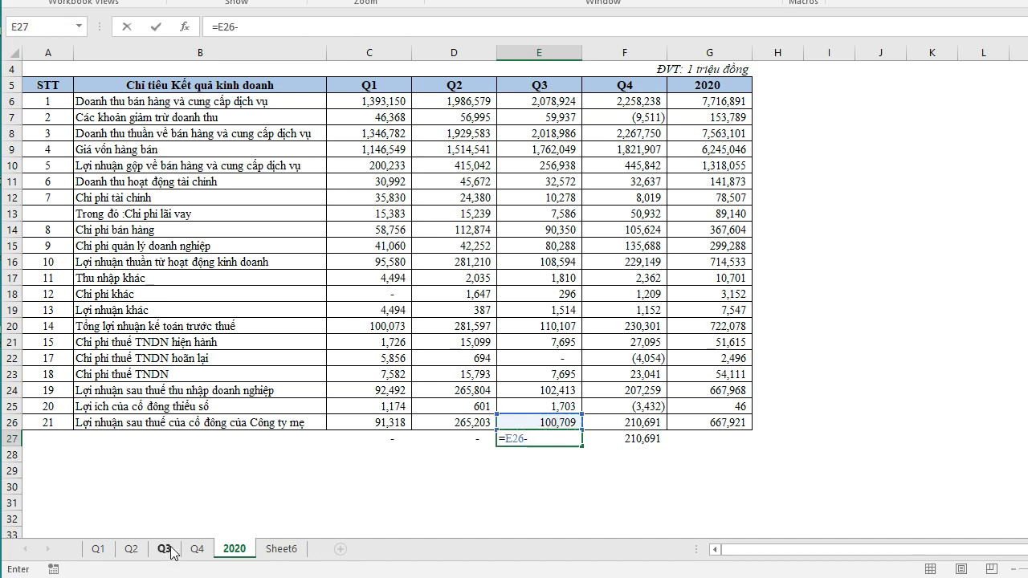
{"action": "left_click", "coordinate": [166, 550]}
{"action": "left_click", "coordinate": [436, 477]}
{"action": "key", "text": "Return"}
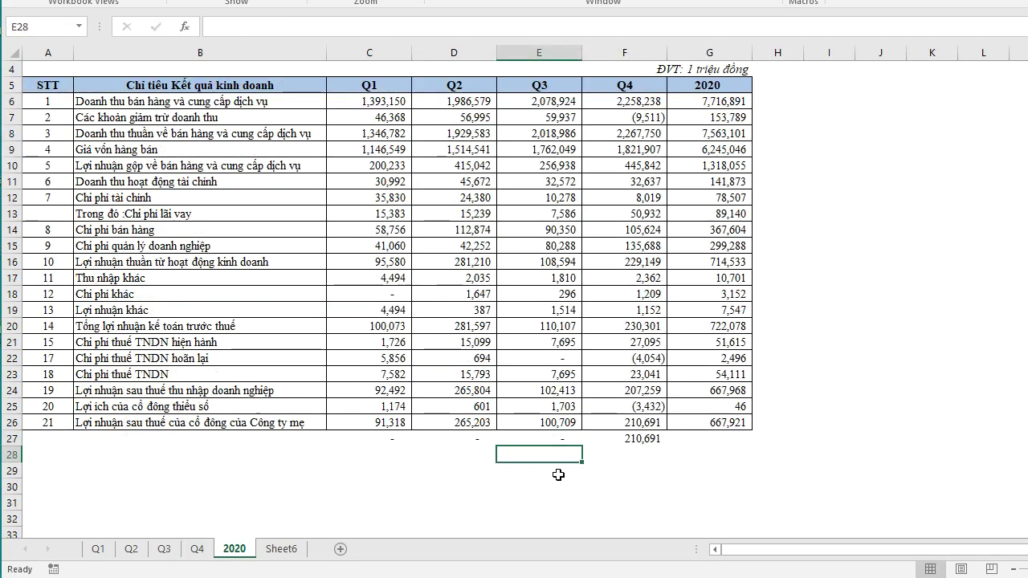
Rebuild F27 as =F26-'Q4'!C26, completing the zero-valued check row.
{"action": "left_click", "coordinate": [609, 442]}
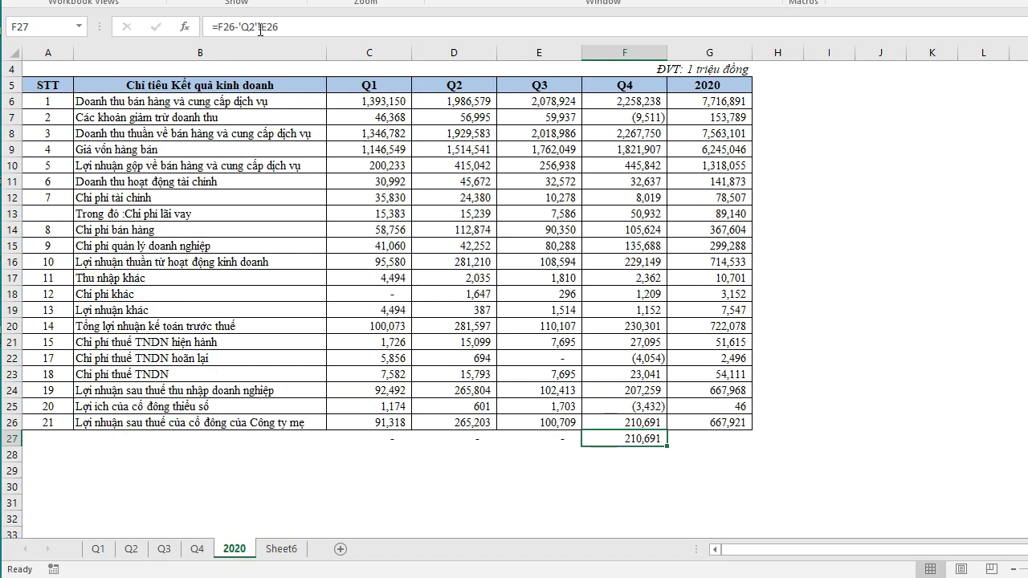
{"action": "left_click", "coordinate": [256, 29]}
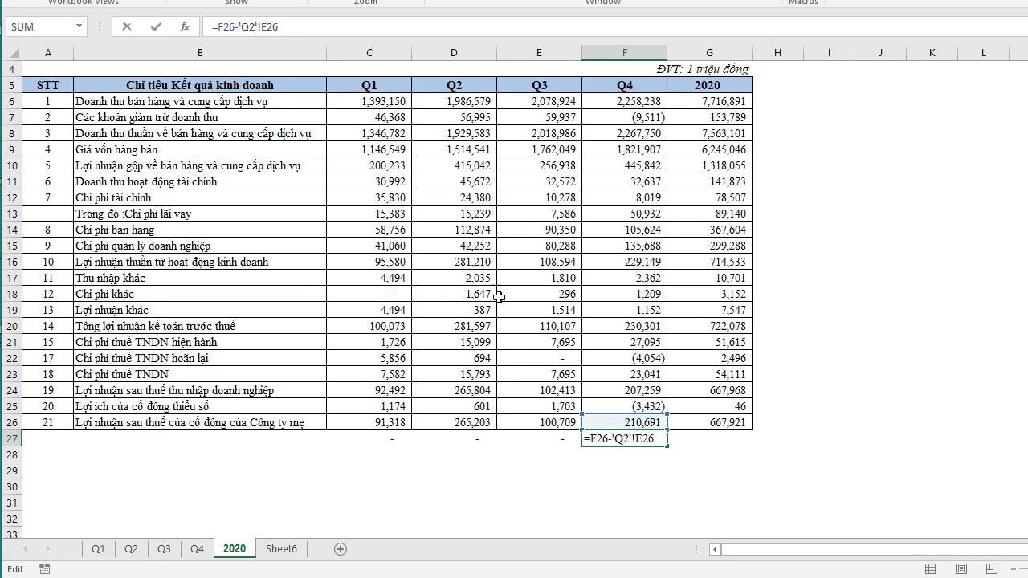
{"action": "key", "text": "Escape"}
{"action": "type", "text": "="}
{"action": "left_click", "coordinate": [637, 418]}
{"action": "type", "text": "-"}
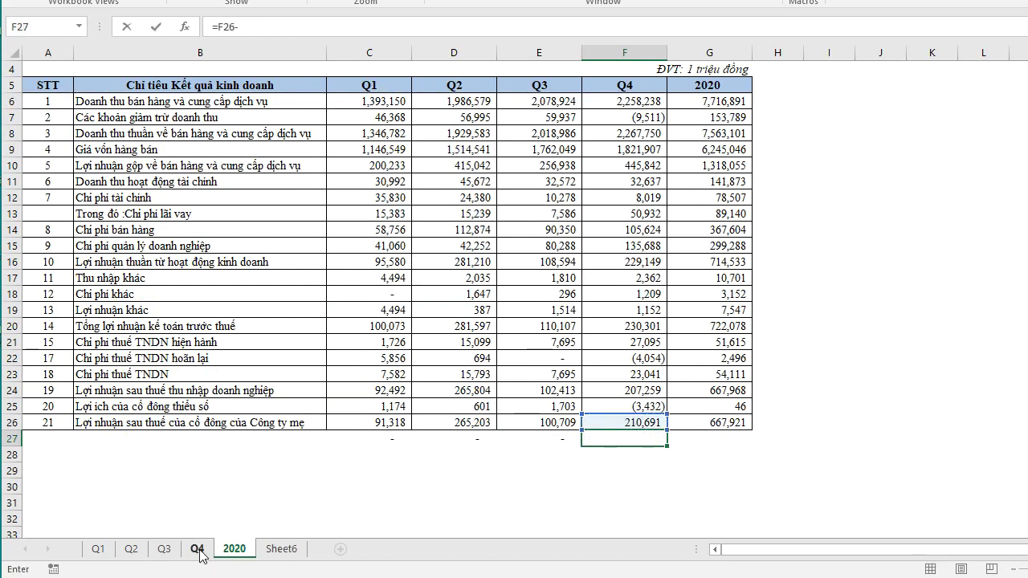
{"action": "left_click", "coordinate": [197, 549]}
{"action": "left_click", "coordinate": [436, 481]}
{"action": "key", "text": "Return"}
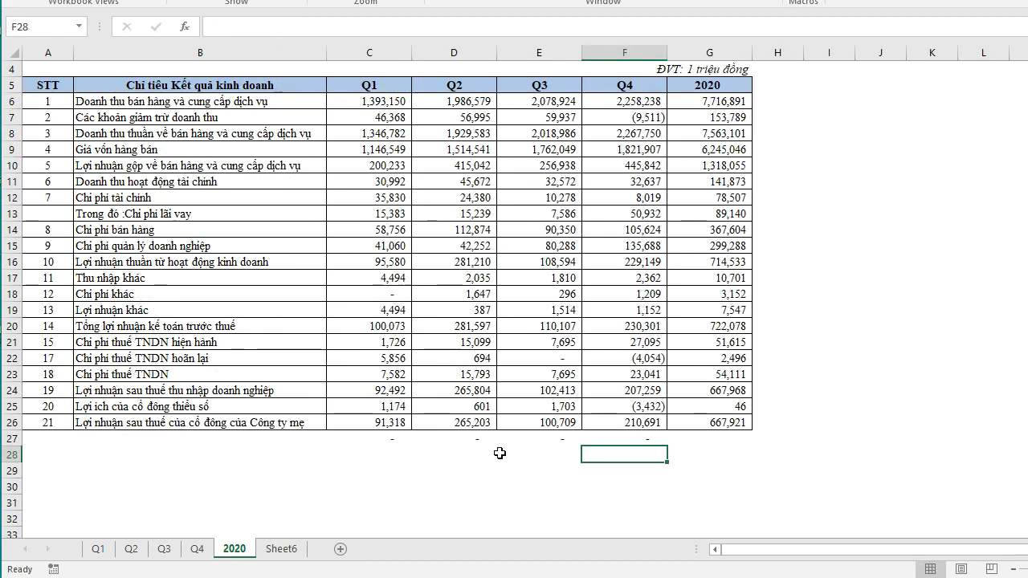
{"action": "scroll", "coordinate": [629, 408], "scroll_direction": "up", "scroll_amount": 1}
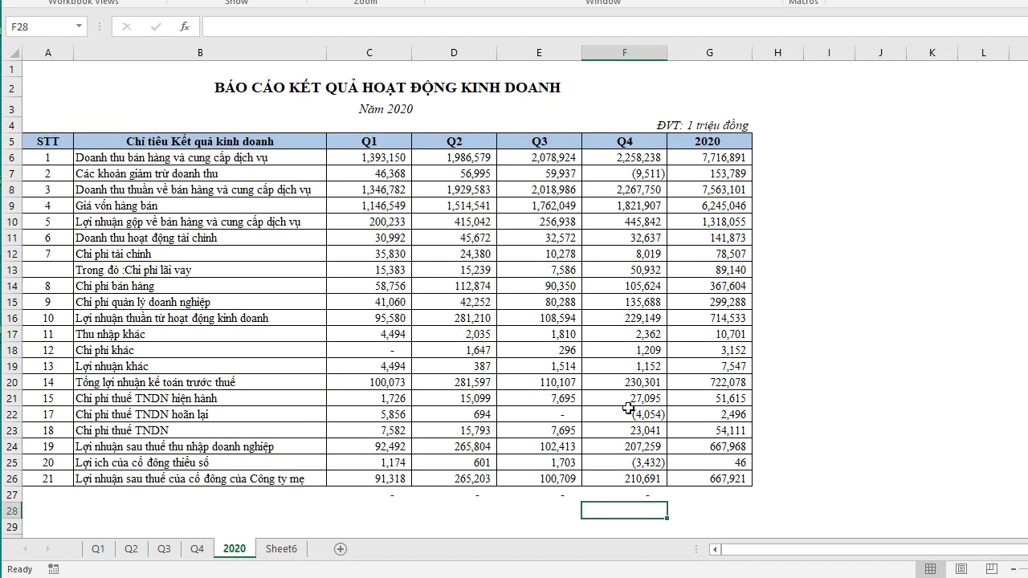
{"action": "left_click", "coordinate": [364, 158]}
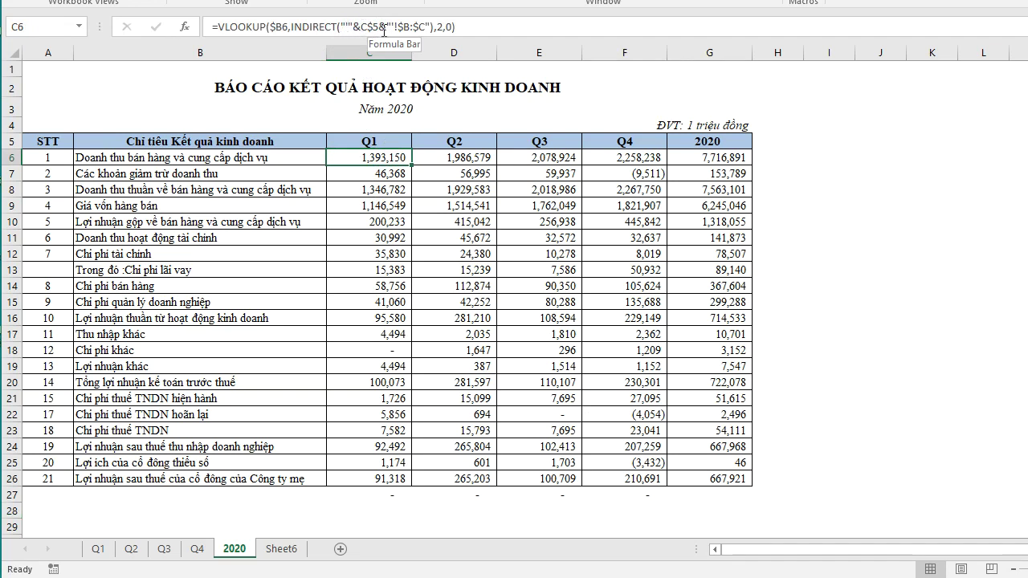
{"action": "left_click", "coordinate": [399, 140]}
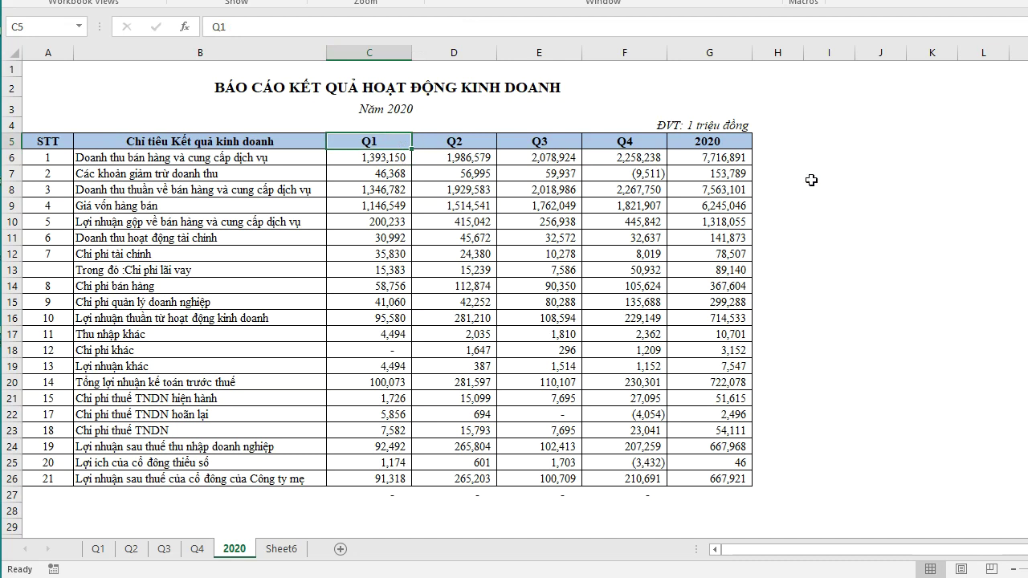
{"action": "left_click", "coordinate": [365, 159]}
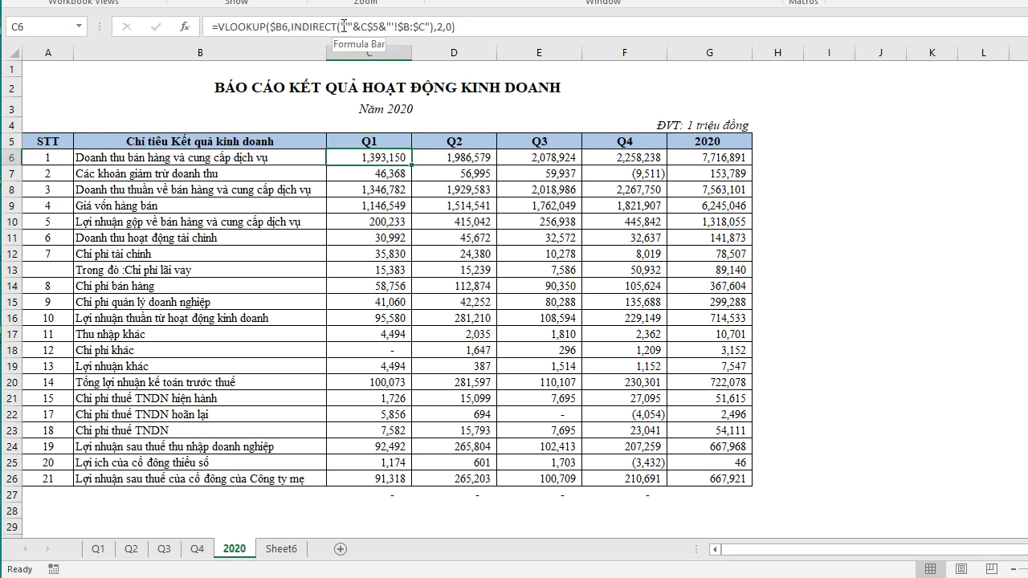